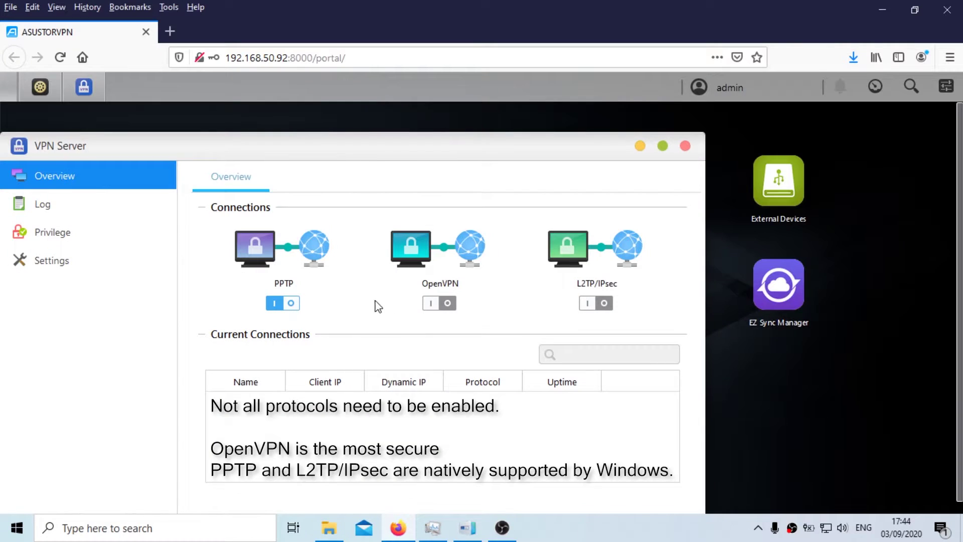
# Step: Switch on the OpenVPN and L2TP/IPsec servers and show the Privilege user list
pyautogui.click(440, 304)
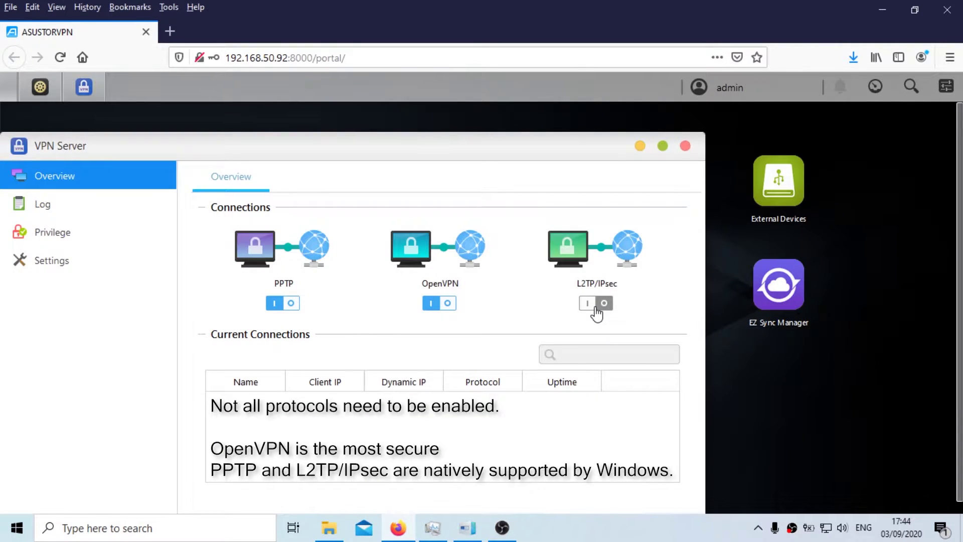
pyautogui.click(596, 307)
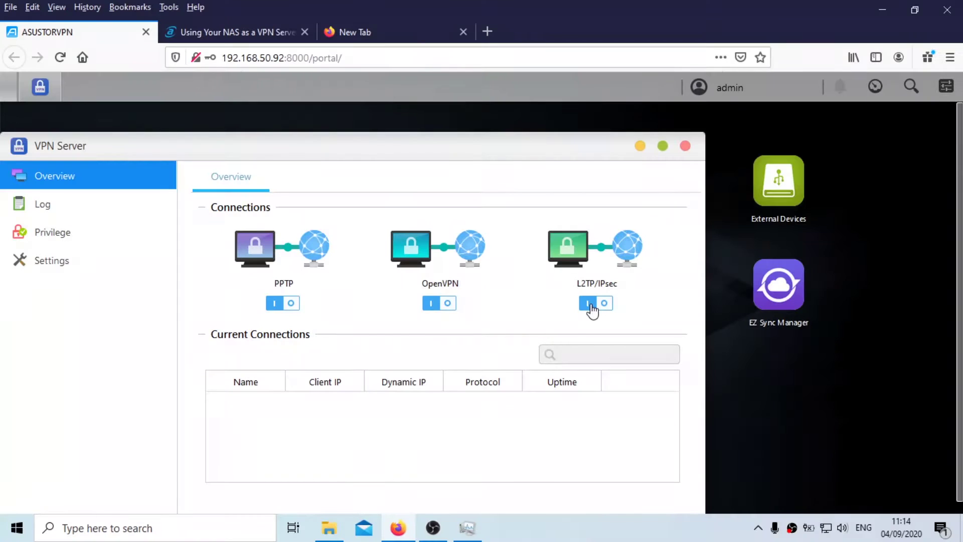
pyautogui.click(138, 235)
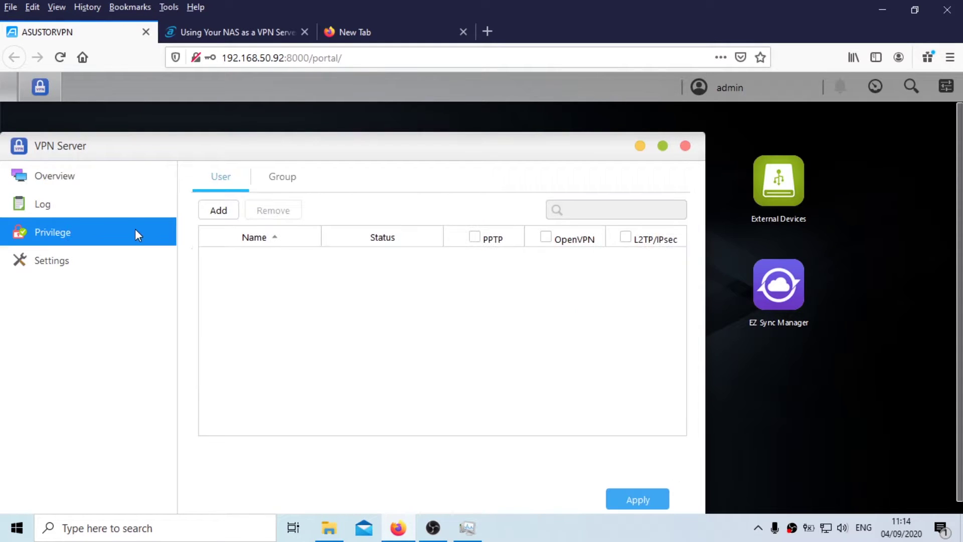
# Step: Add admin as a VPN user with PPTP, OpenVPN and L2TP/IPsec access and apply it
pyautogui.click(221, 213)
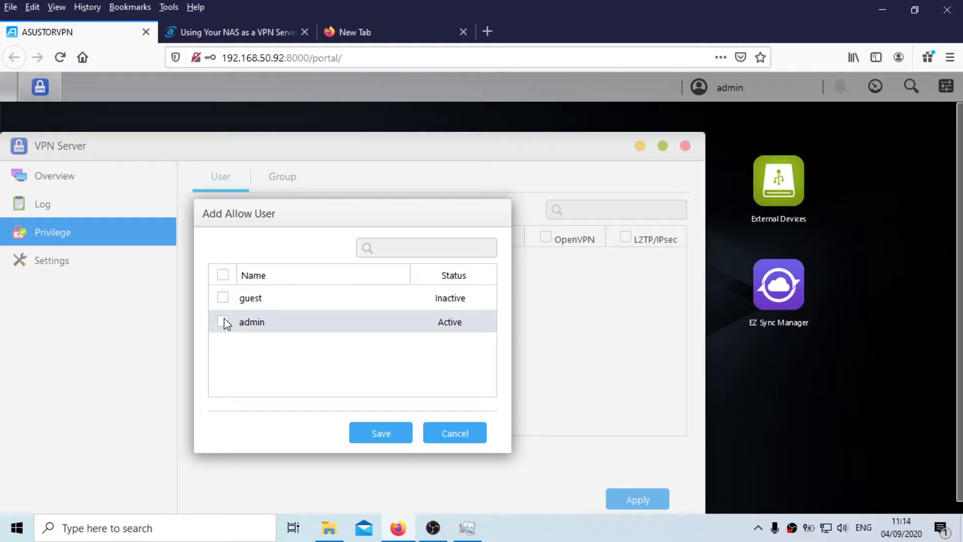
pyautogui.click(378, 437)
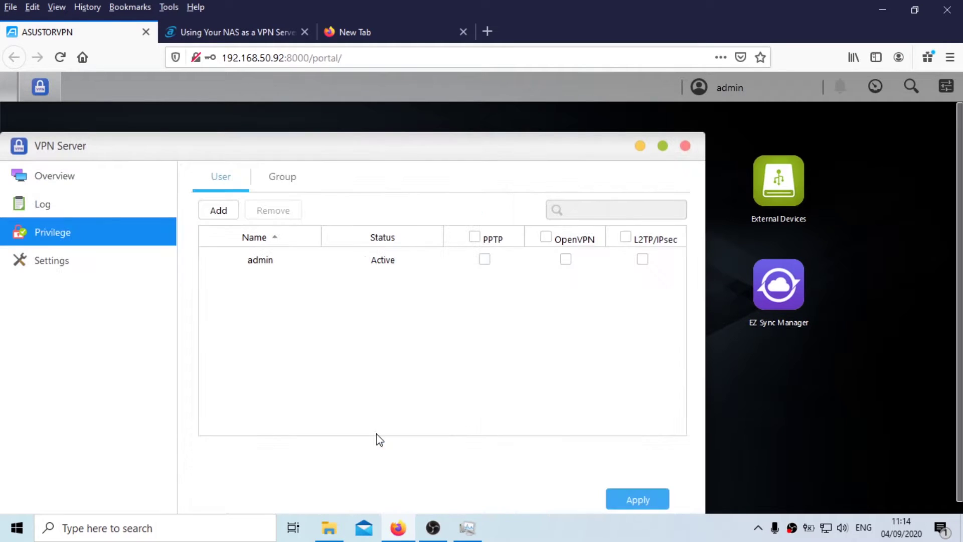
pyautogui.click(474, 236)
pyautogui.click(546, 237)
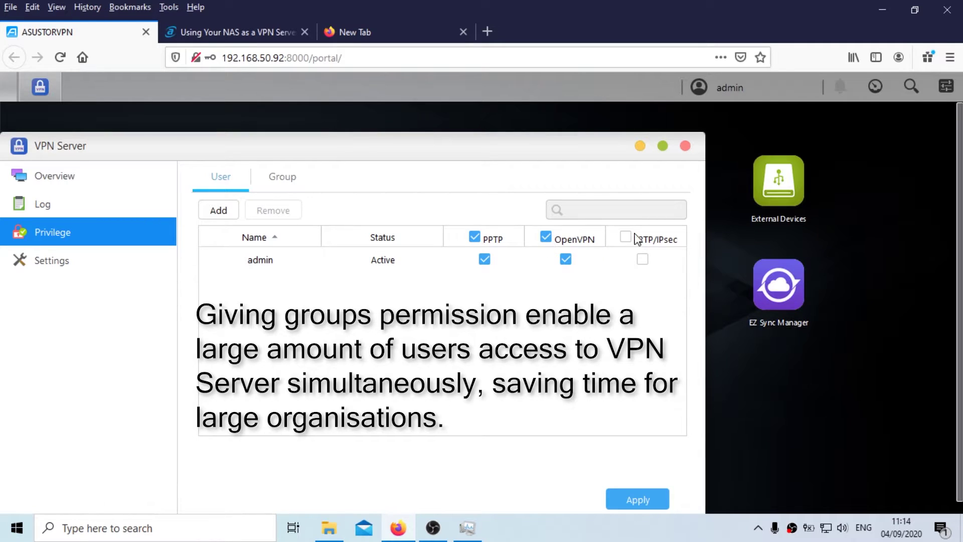
pyautogui.click(625, 237)
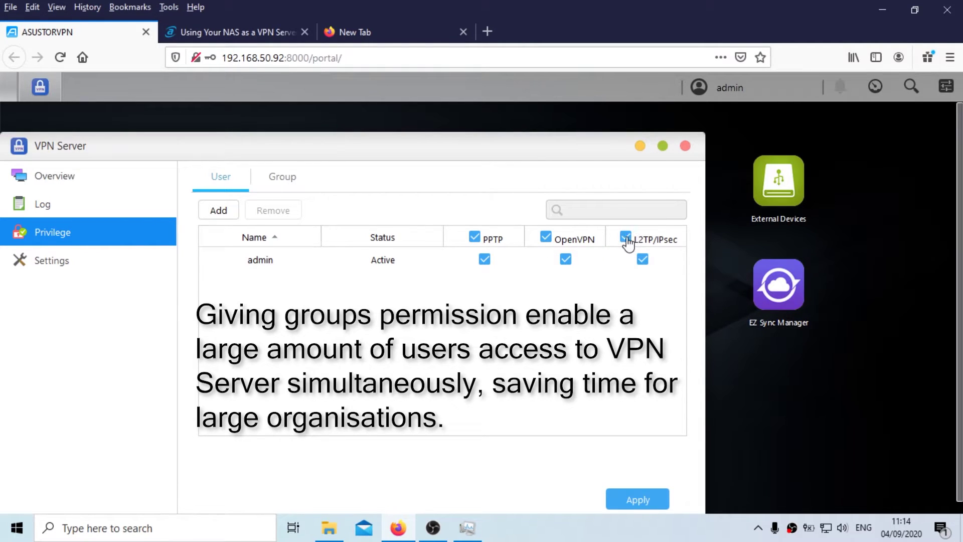
pyautogui.click(640, 499)
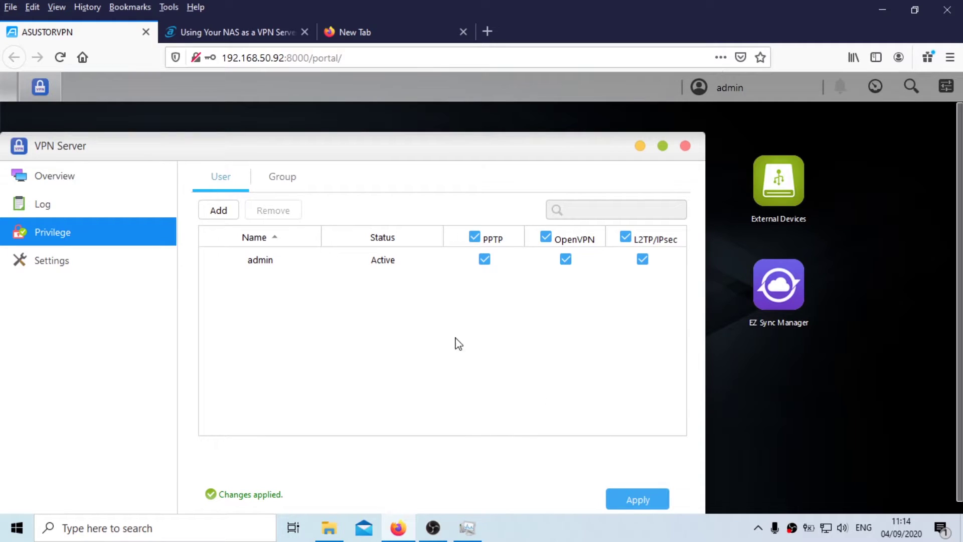
pyautogui.click(146, 263)
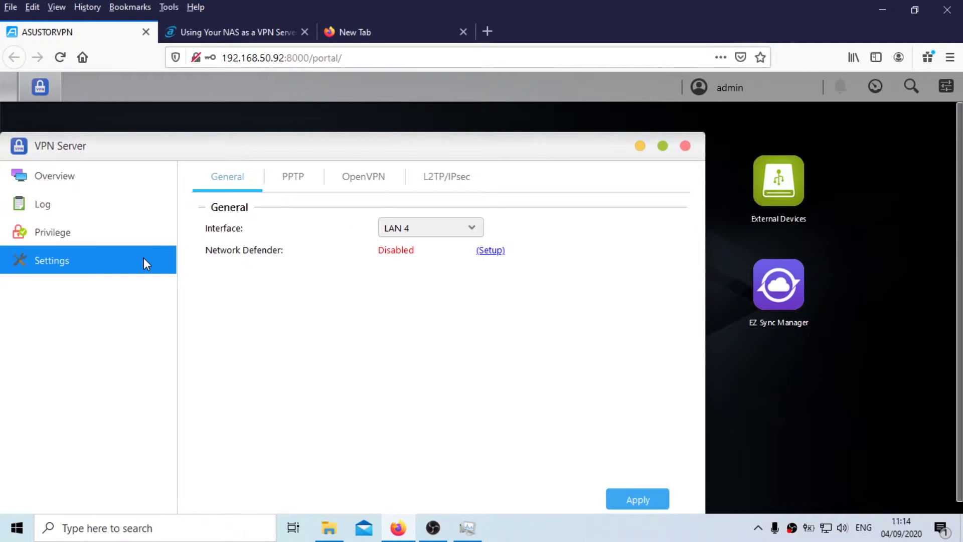
# Step: Review the LAN 4 interface and the PPTP, OpenVPN and L2TP/IPsec tabs, keeping defaults
pyautogui.click(471, 229)
pyautogui.click(311, 189)
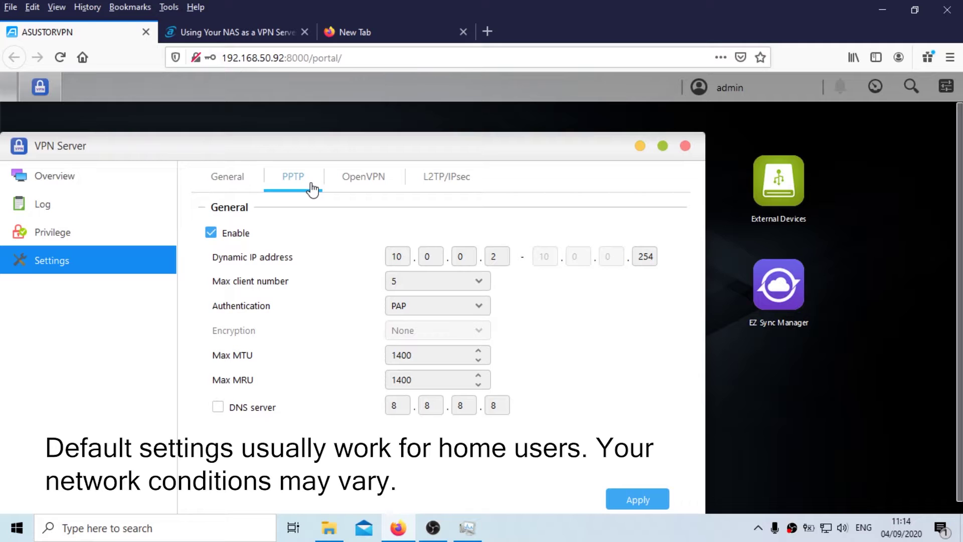
pyautogui.click(369, 181)
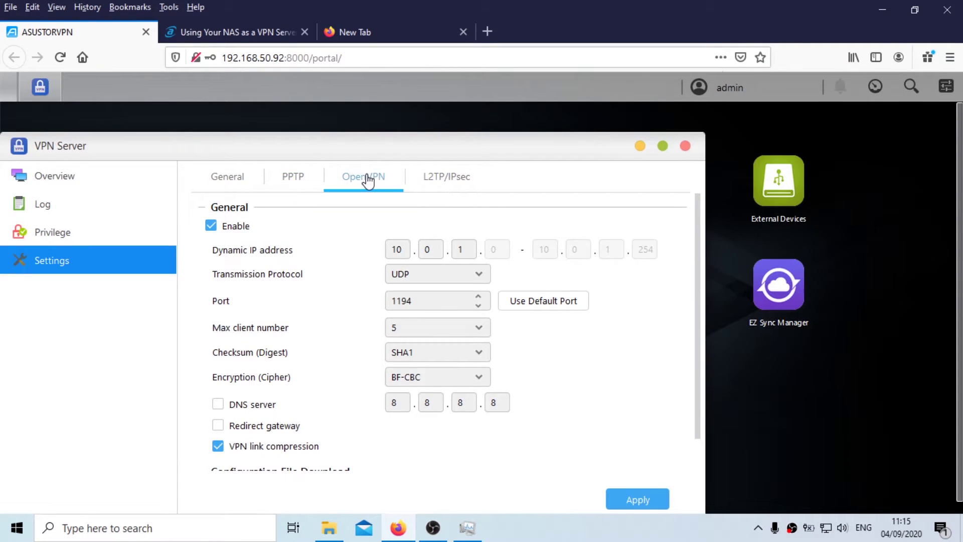
pyautogui.click(440, 183)
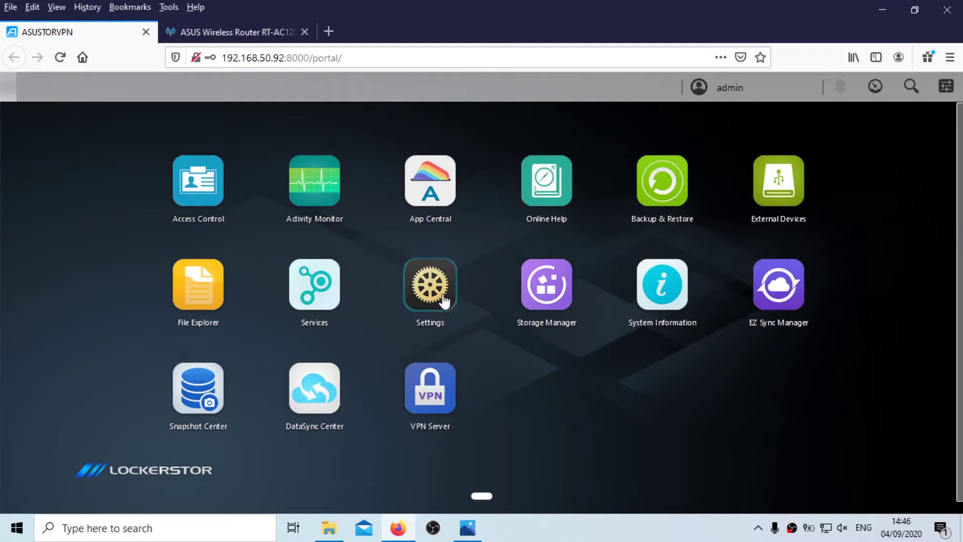
# Step: Go to Settings > Manual Connect > EZ-Router and start the automatic router setup
pyautogui.click(444, 296)
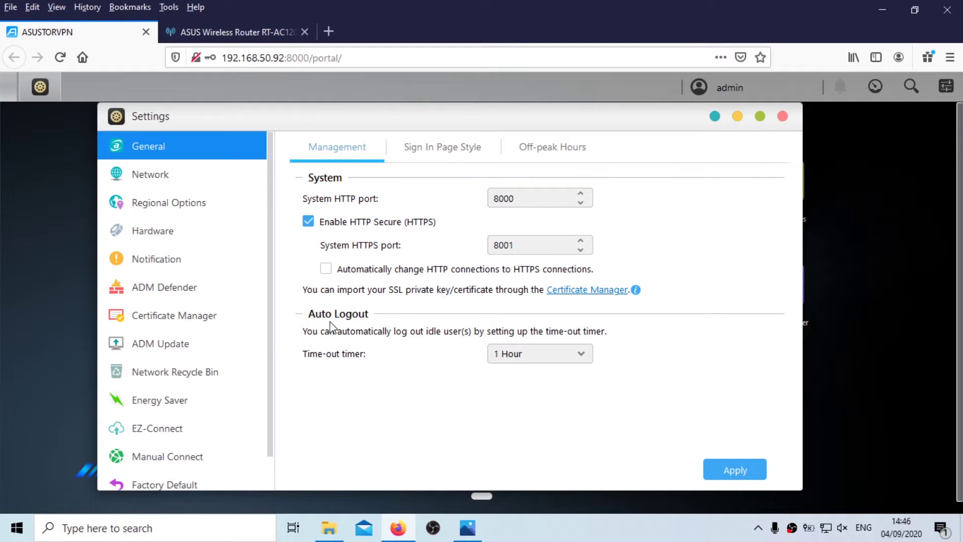
pyautogui.click(218, 456)
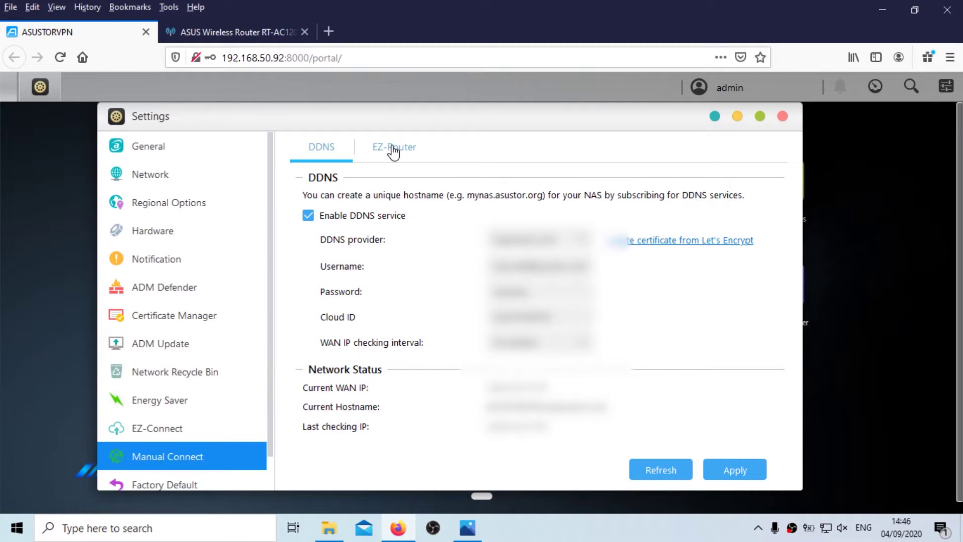
pyautogui.click(394, 149)
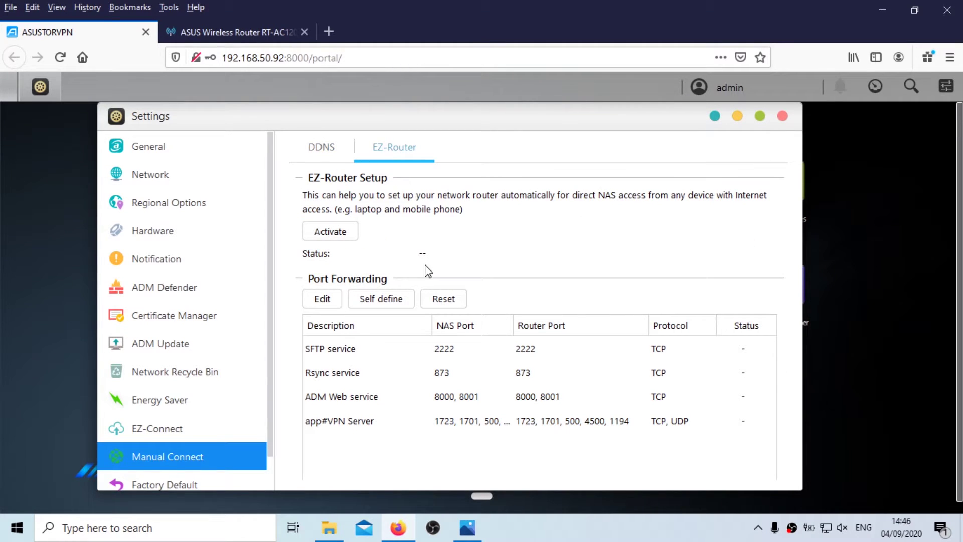
pyautogui.click(348, 233)
# Step: Activate EZ-Router port forwarding and close its partial-failure report
pyautogui.click(617, 385)
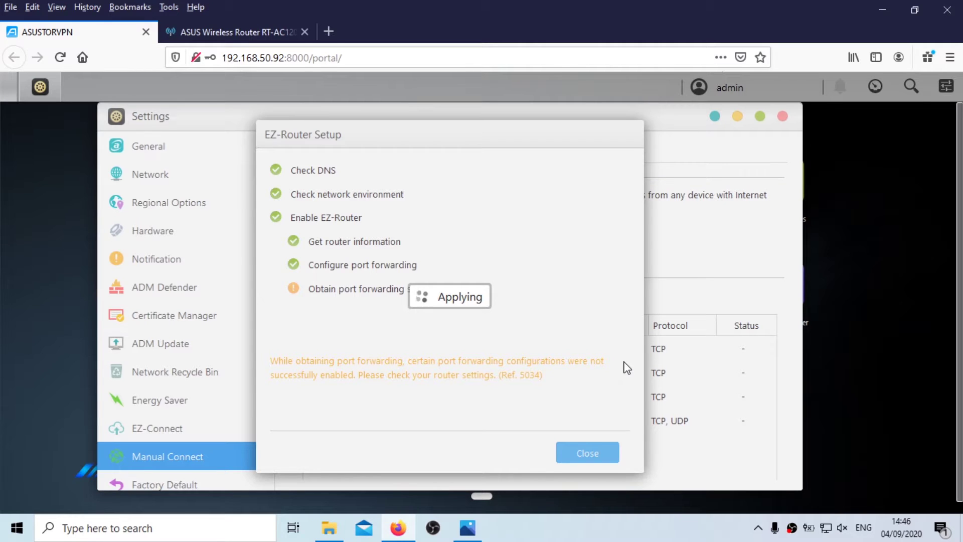
pyautogui.click(577, 453)
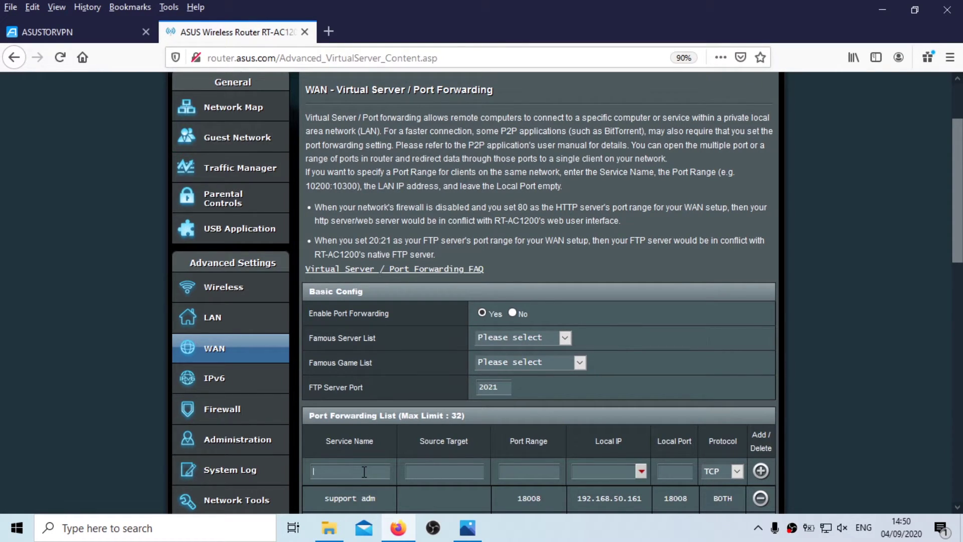
# Step: Name a new forwarding rule VPN500 with port range 500 and local port 500
pyautogui.write('VPN500')
pyautogui.press('Tab')
pyautogui.press('Tab')
pyautogui.write('500')
pyautogui.click(670, 476)
pyautogui.write('500')
# Step: Copy the NAS address and paste 192.168.50.92 as the rule's local IP
pyautogui.click(95, 31)
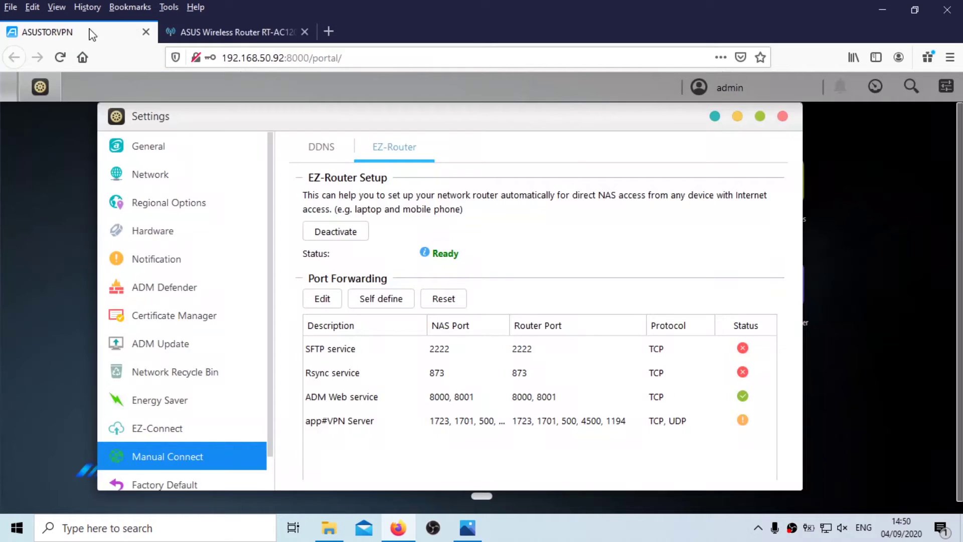
pyautogui.moveTo(284, 58); pyautogui.dragTo(221, 57)
pyautogui.hotkey('ctrl', 'c')
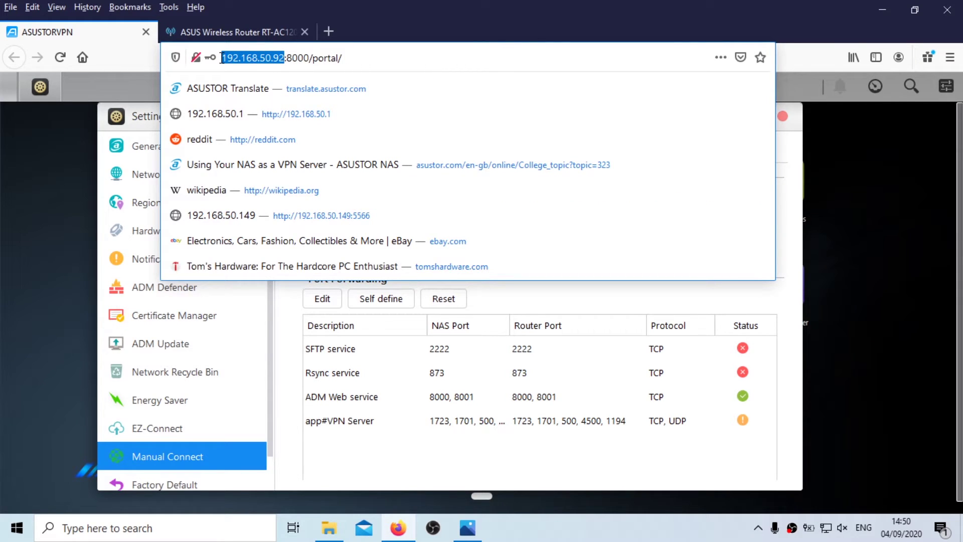
pyautogui.click(247, 35)
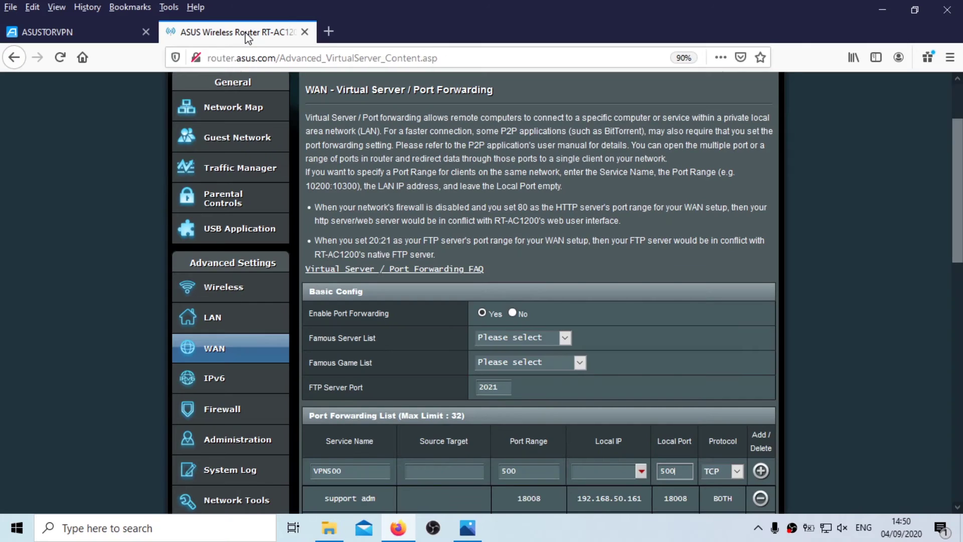
pyautogui.click(604, 471)
pyautogui.rightClick(607, 473)
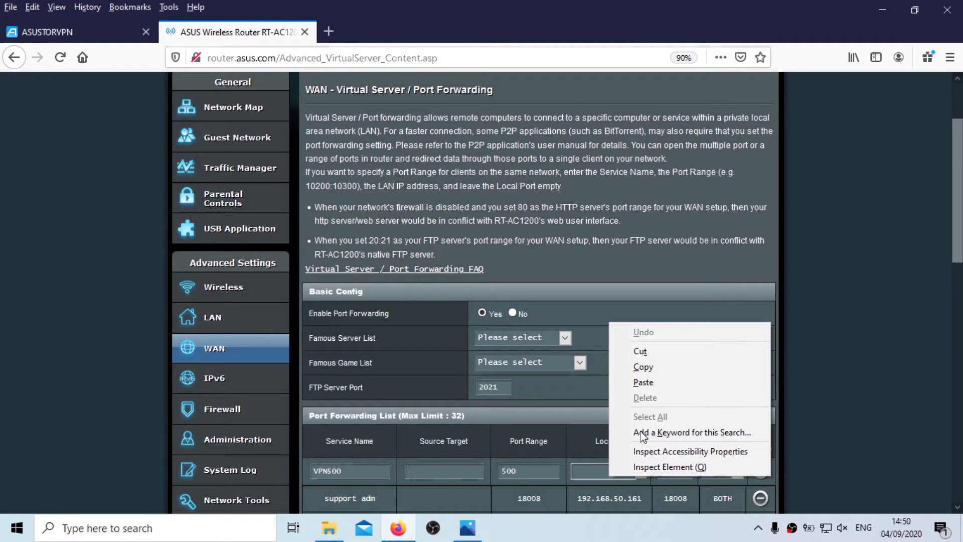
pyautogui.click(652, 382)
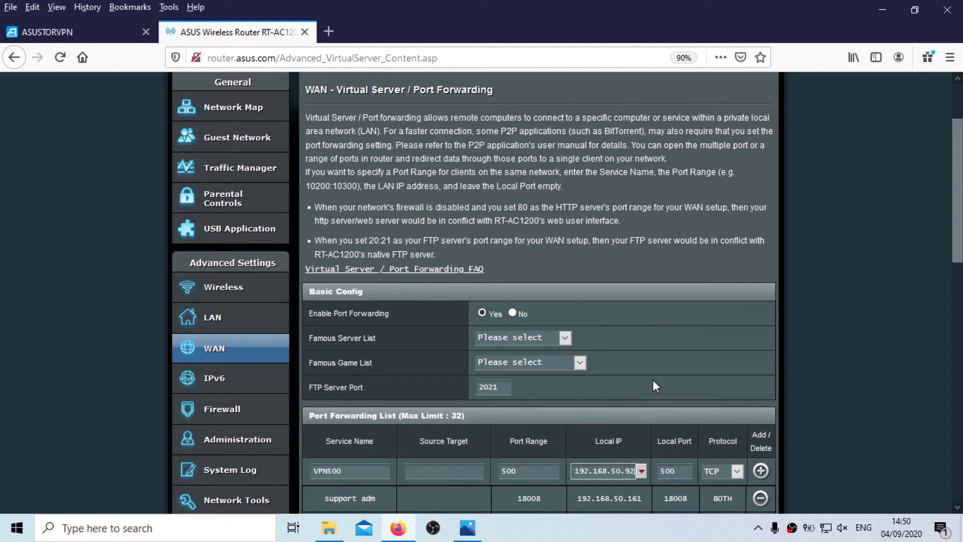
# Step: Set the VPN500 rule's protocol to UDP, add it to the list, and apply
pyautogui.click(737, 471)
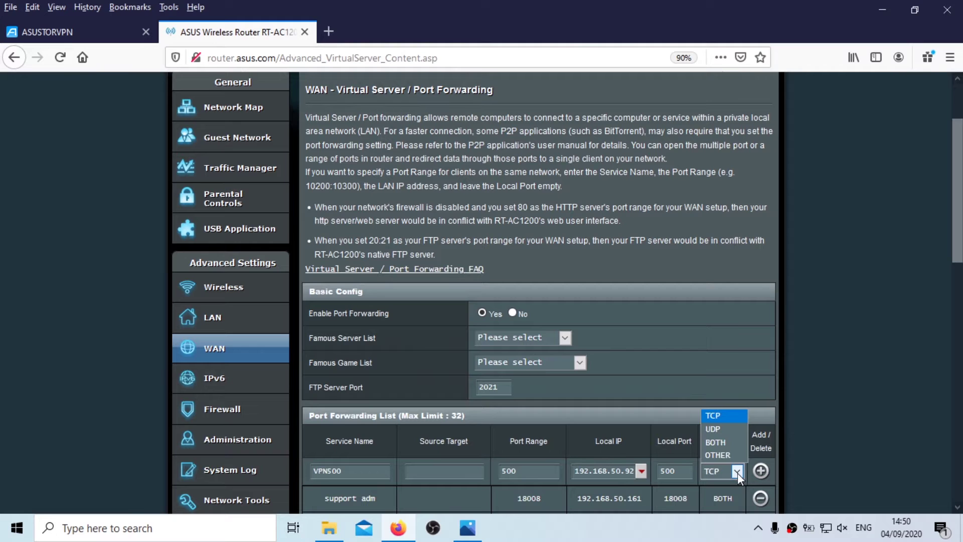
pyautogui.click(741, 430)
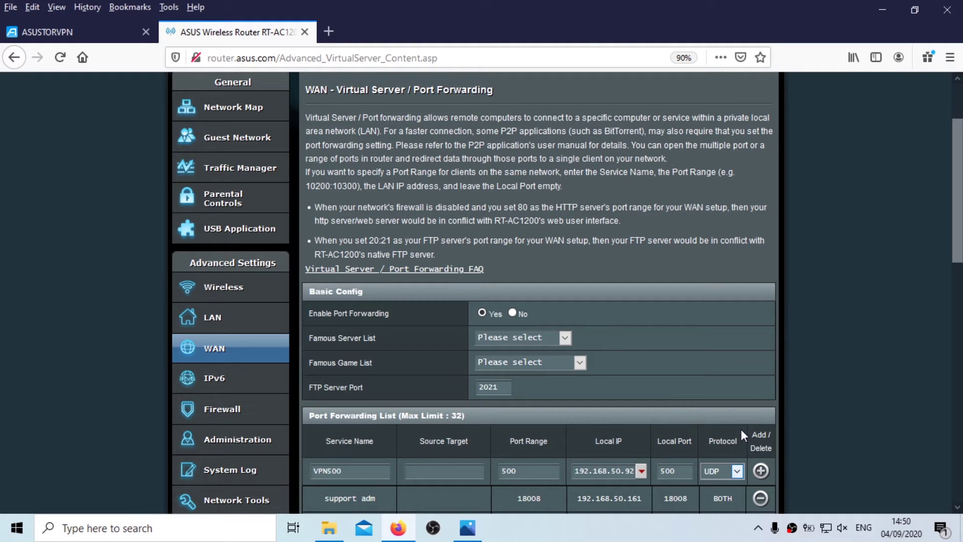
pyautogui.click(761, 471)
pyautogui.scroll(-15, 813, 476)
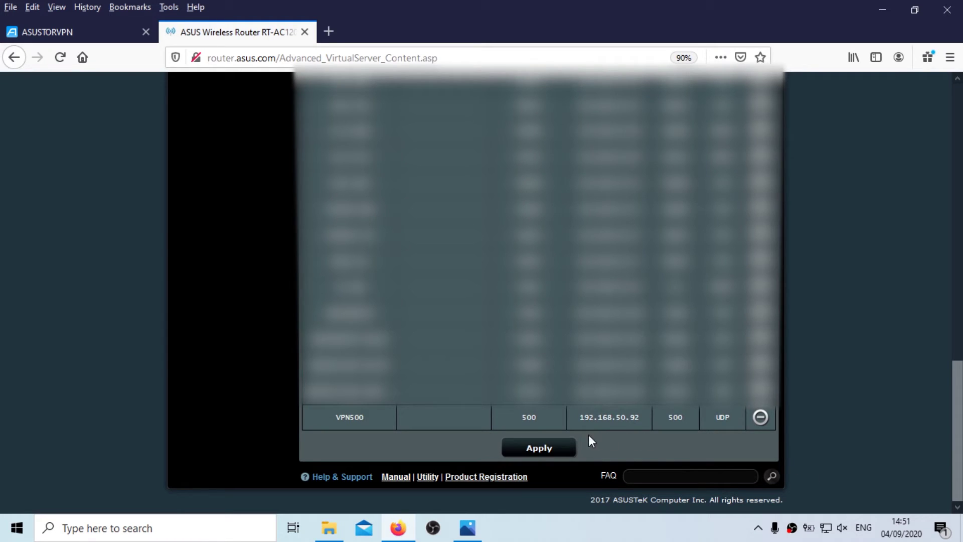
pyautogui.click(556, 447)
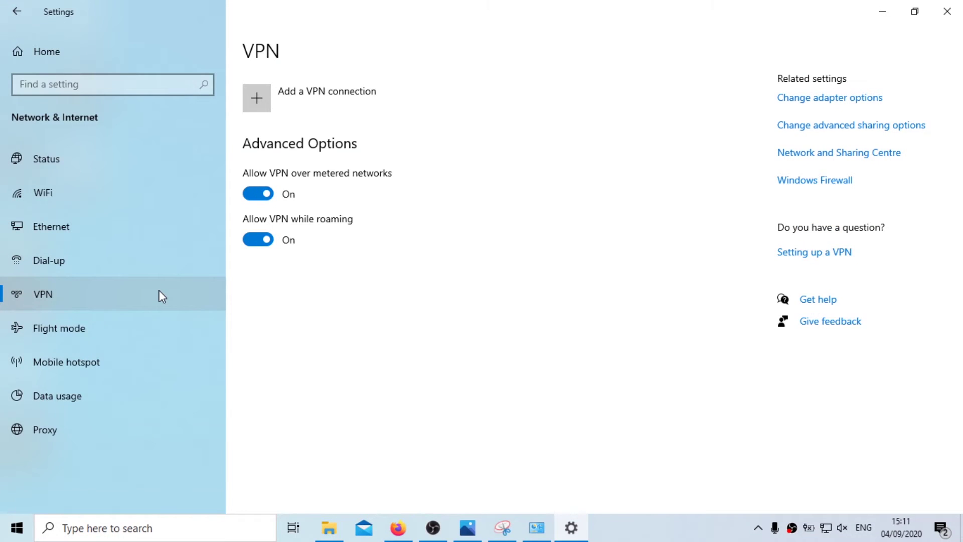
# Step: Create a Windows (built-in) VPN connection named VPNTest with the pasted server address
pyautogui.click(261, 97)
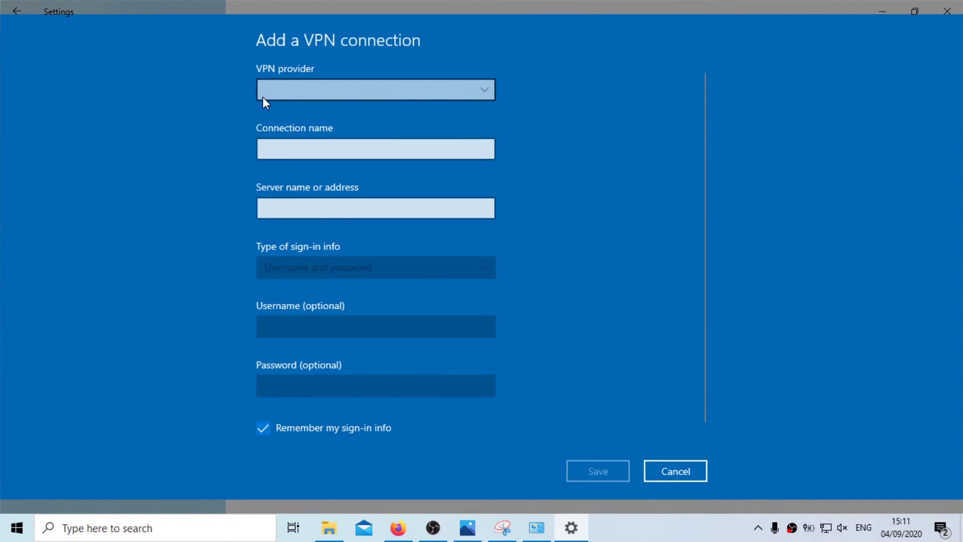
pyautogui.click(262, 97)
pyautogui.click(272, 97)
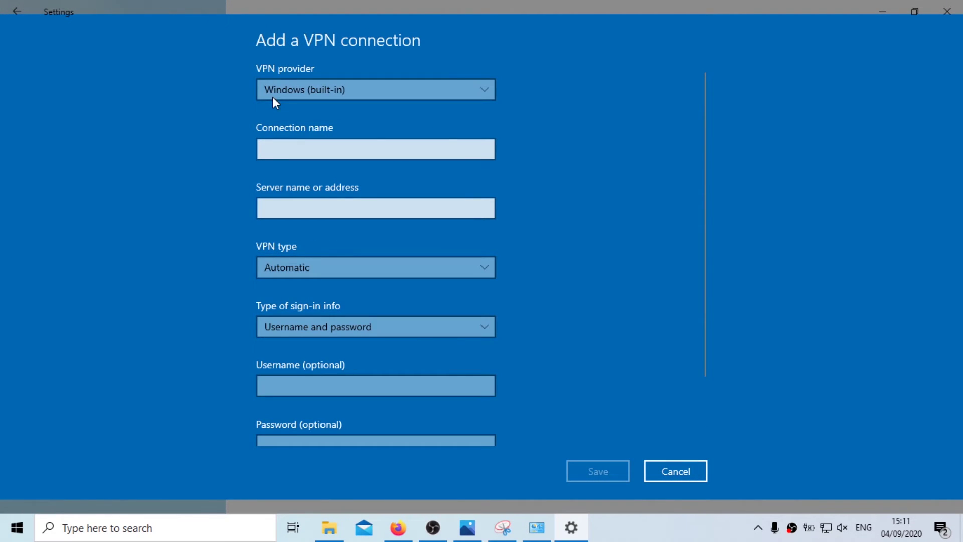
pyautogui.click(296, 147)
pyautogui.write('VP')
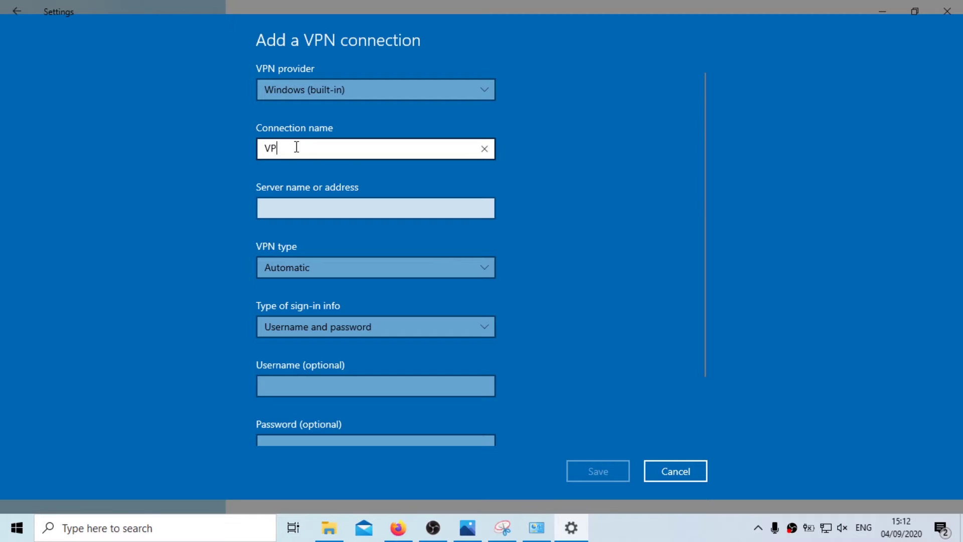
pyautogui.write('NTest')
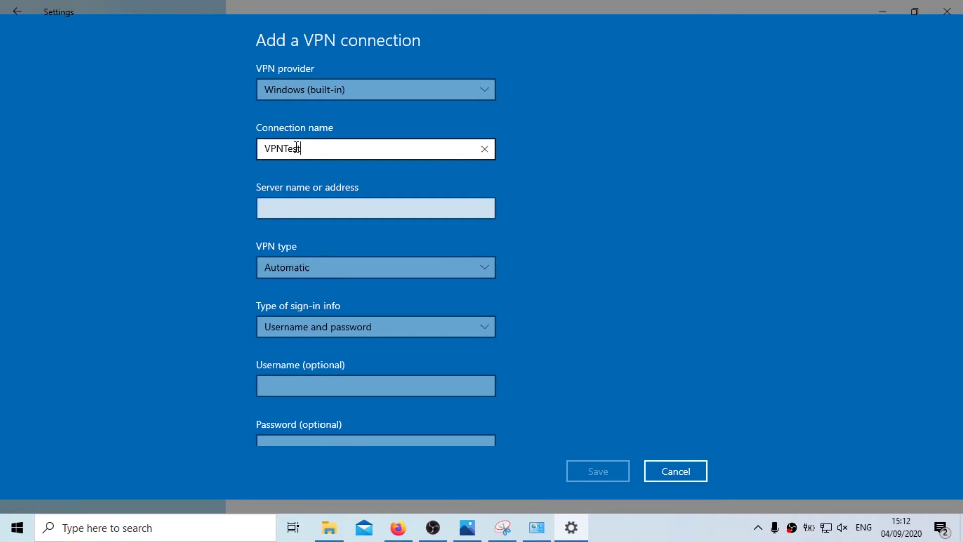
pyautogui.click(339, 203)
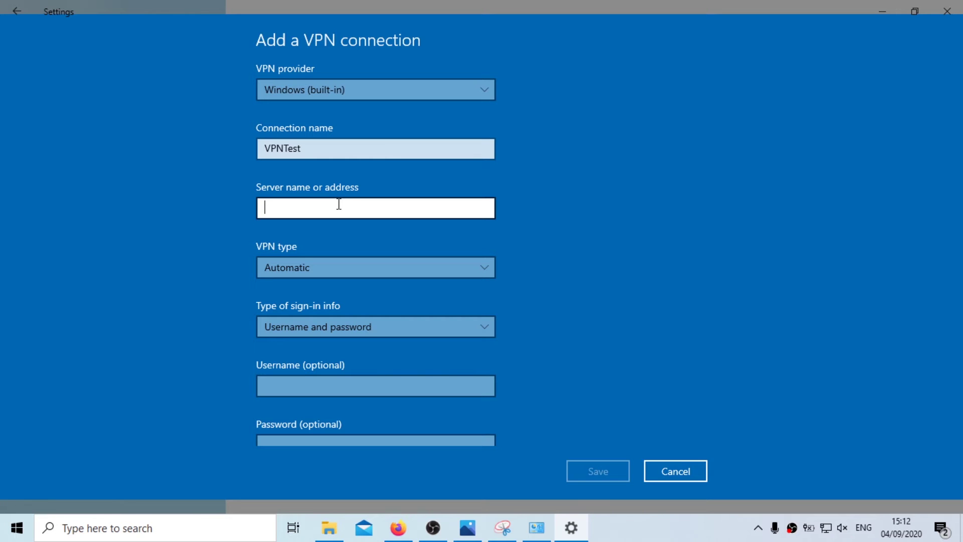
pyautogui.hotkey('ctrl', 'v')
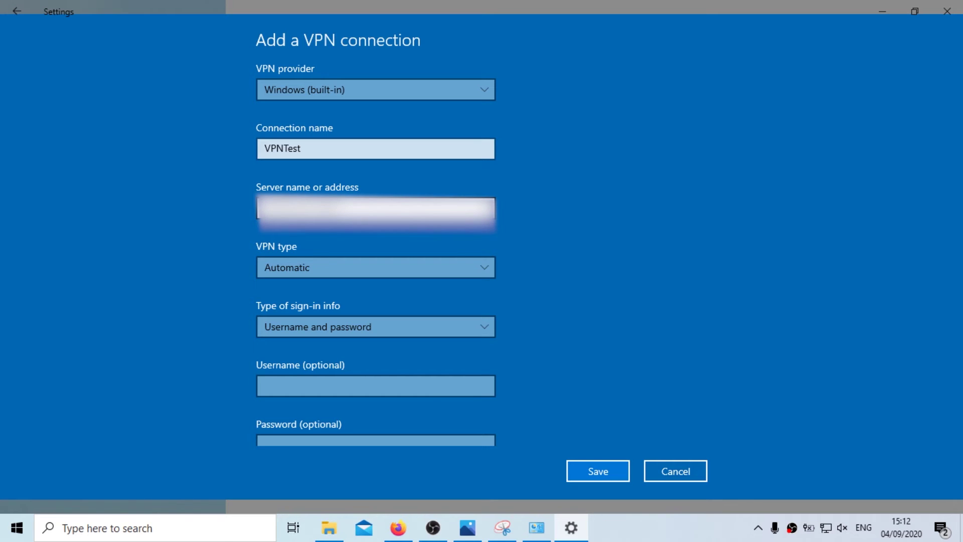
# Step: Set the VPN type to PPTP with username and password sign-in
pyautogui.click(359, 263)
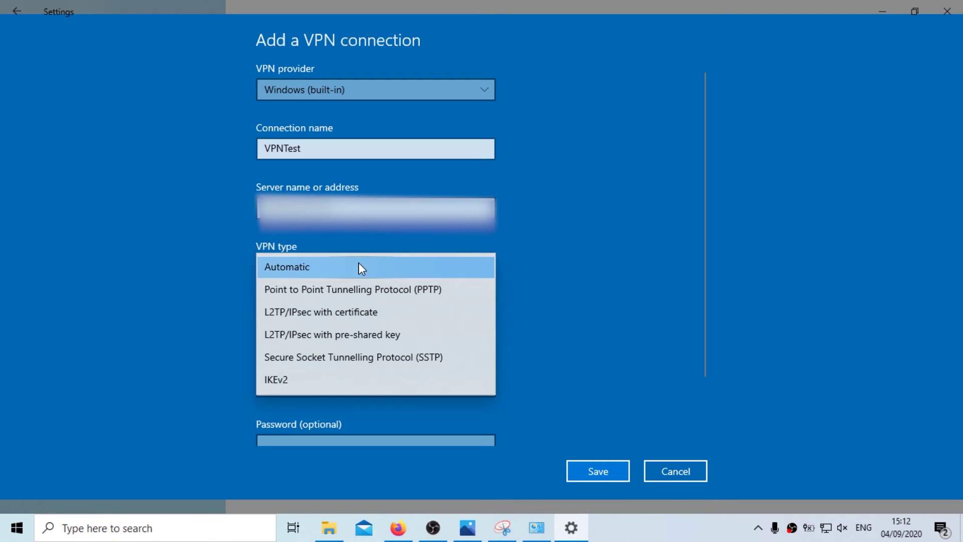
pyautogui.click(363, 290)
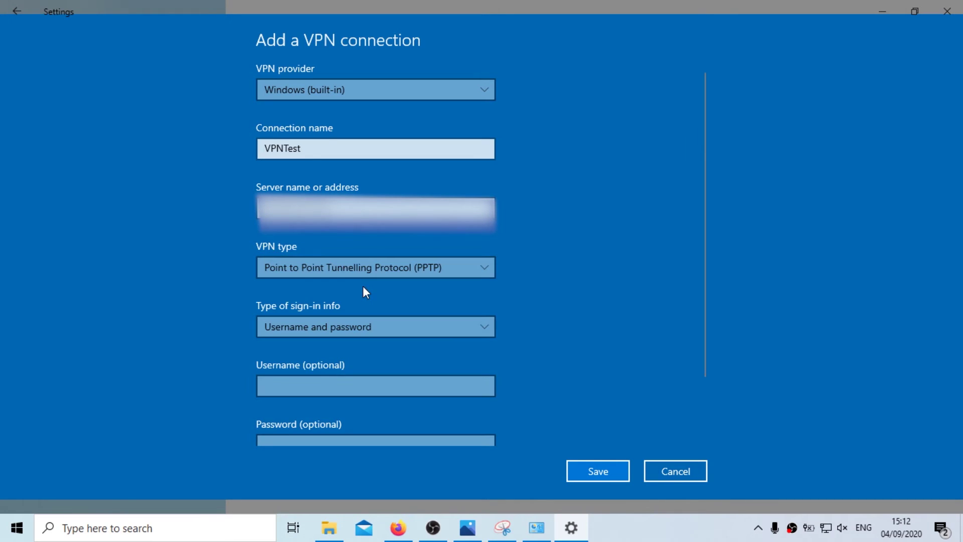
pyautogui.click(354, 324)
pyautogui.click(353, 326)
pyautogui.scroll(-2, 571, 357)
# Step: Enter username admin and the account password, then save VPNTest
pyautogui.click(461, 309)
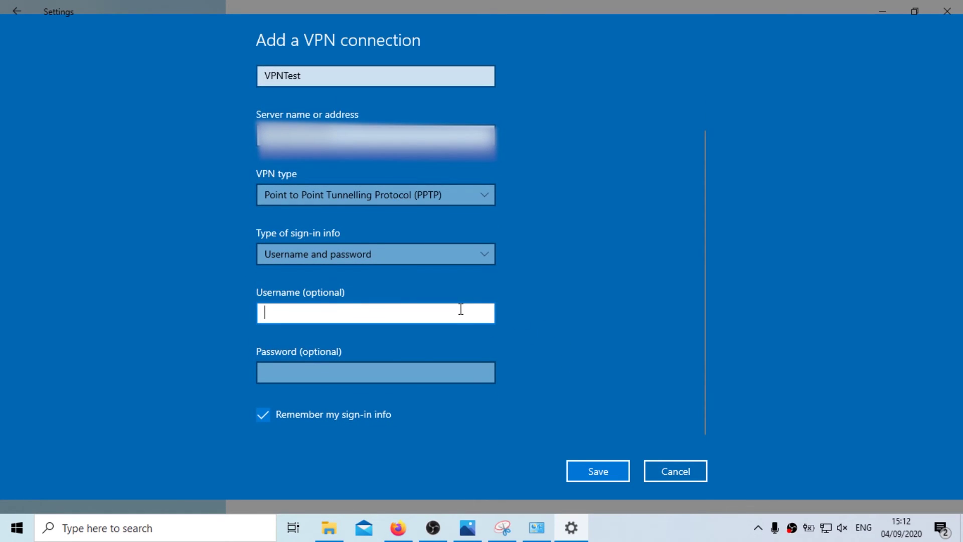
pyautogui.write('a')
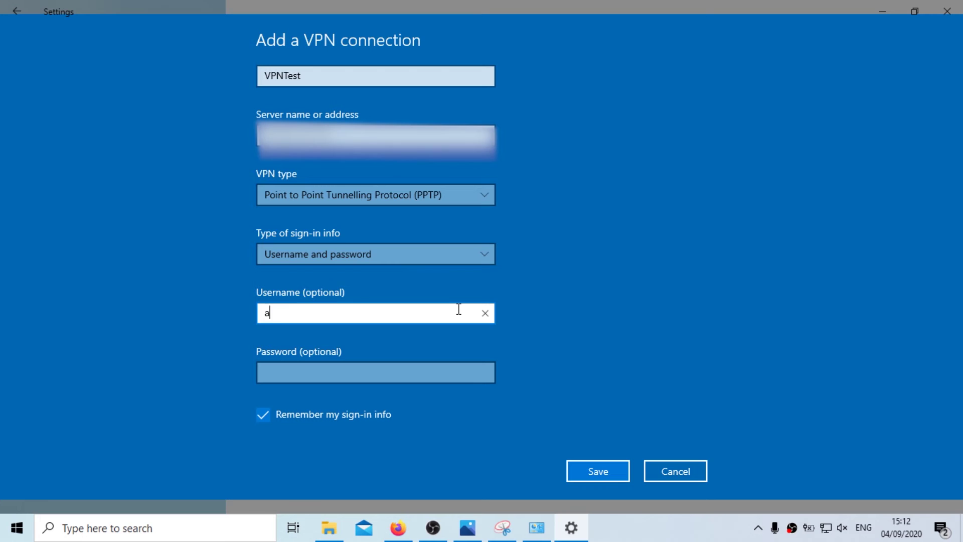
pyautogui.write('dmin')
pyautogui.press('Tab')
pyautogui.write('ad')
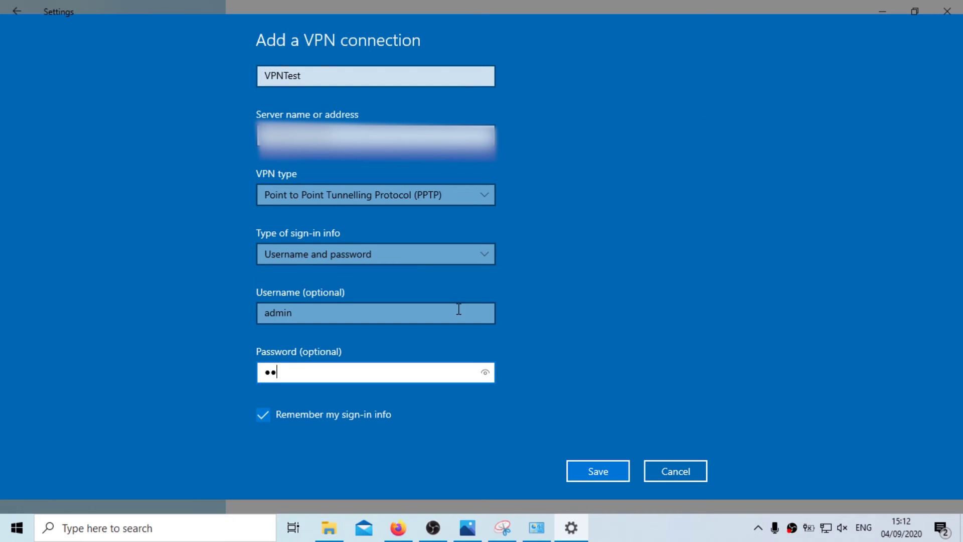
pyautogui.write('min123')
pyautogui.click(603, 474)
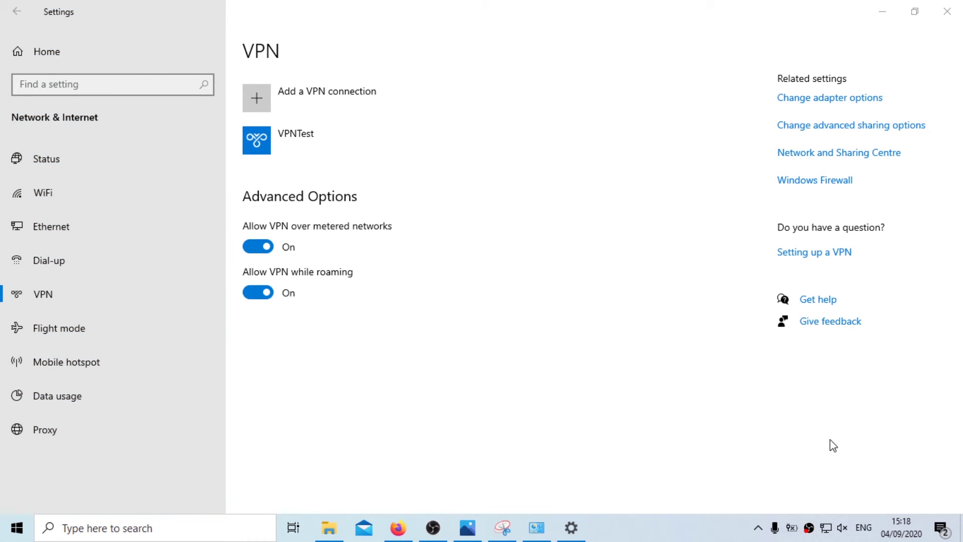
# Step: Allow PAP, CHAP and MS-CHAP v2 in VPNTest's security properties, accepting the encryption warning
pyautogui.click(838, 104)
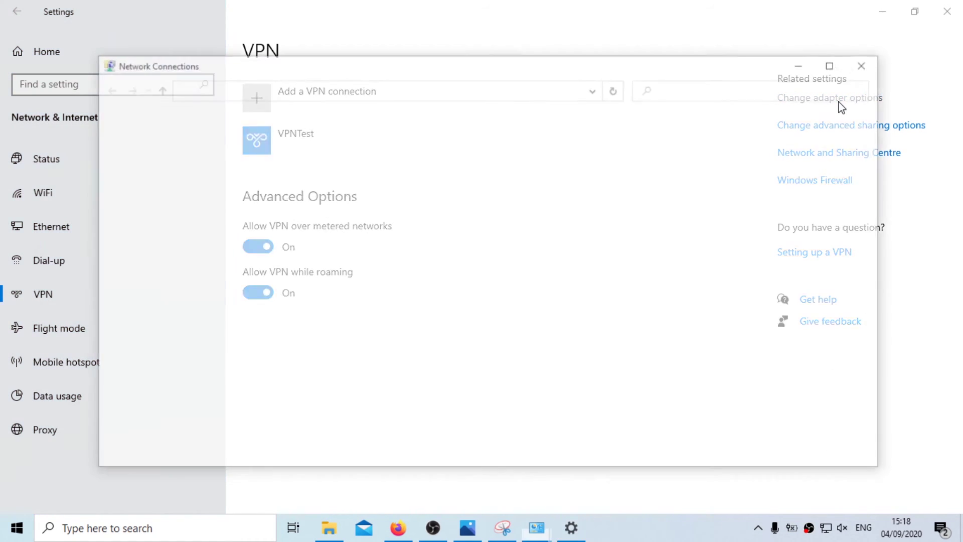
pyautogui.rightClick(537, 159)
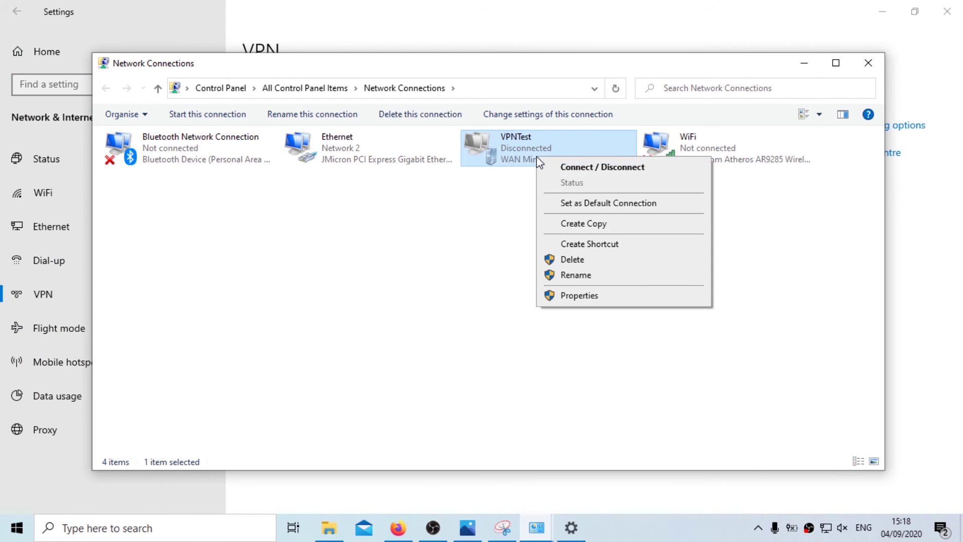
pyautogui.click(572, 296)
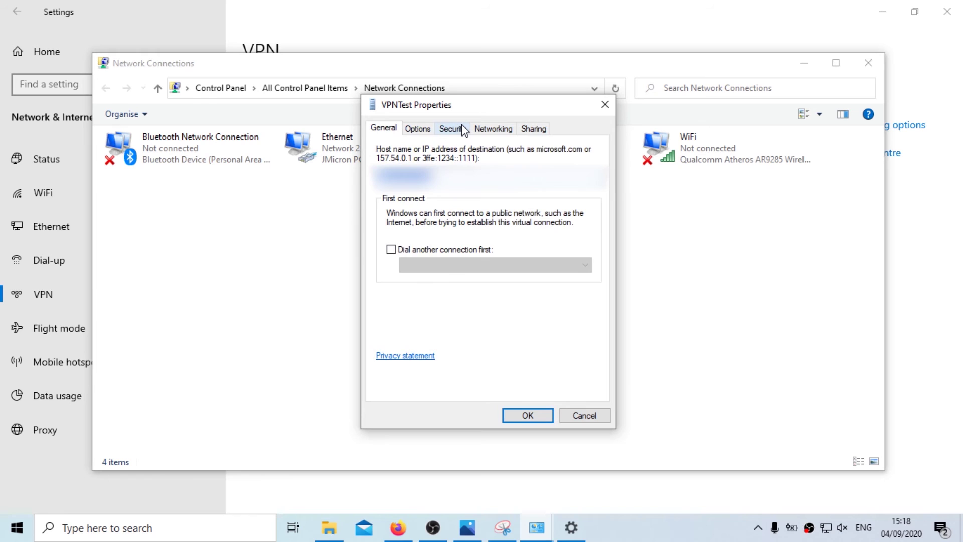
pyautogui.click(454, 129)
pyautogui.click(439, 284)
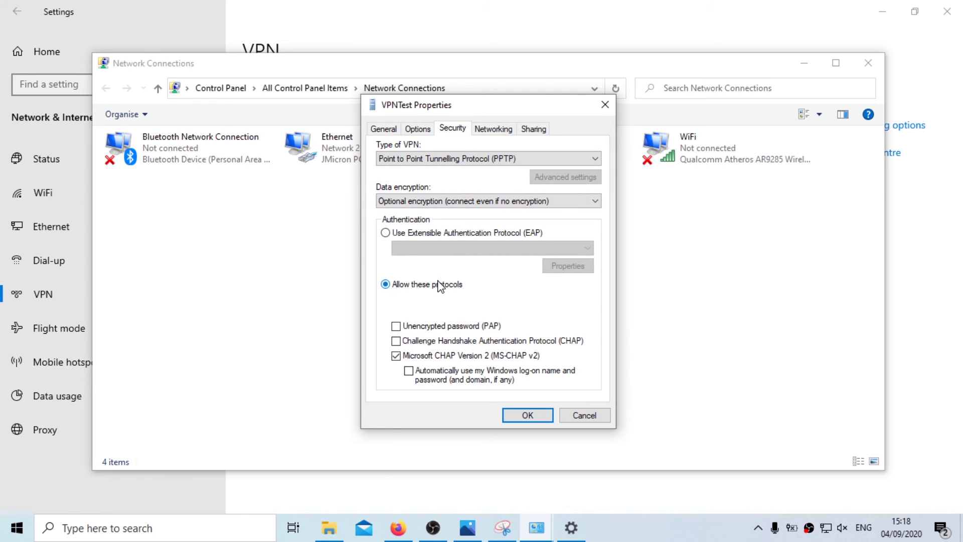
pyautogui.click(458, 342)
pyautogui.click(527, 415)
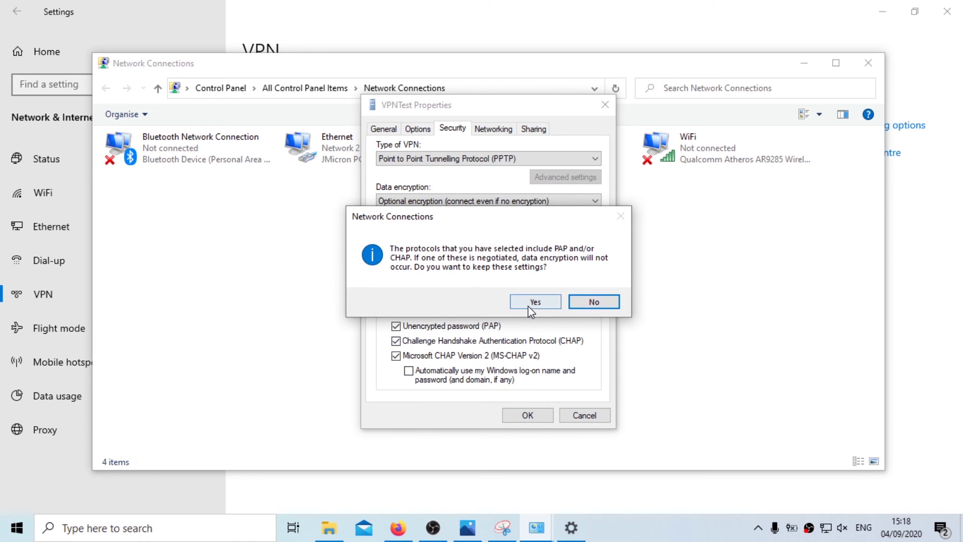
pyautogui.click(530, 303)
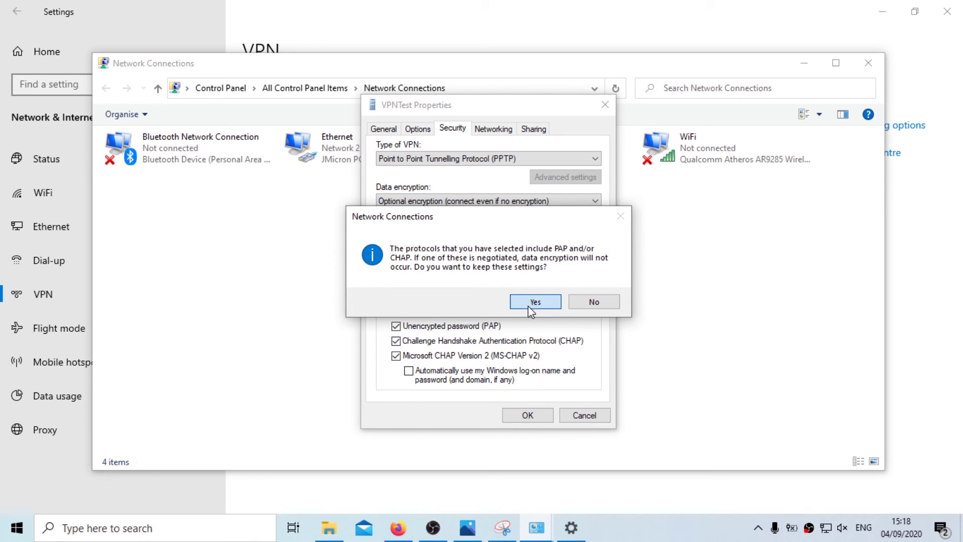
pyautogui.click(528, 305)
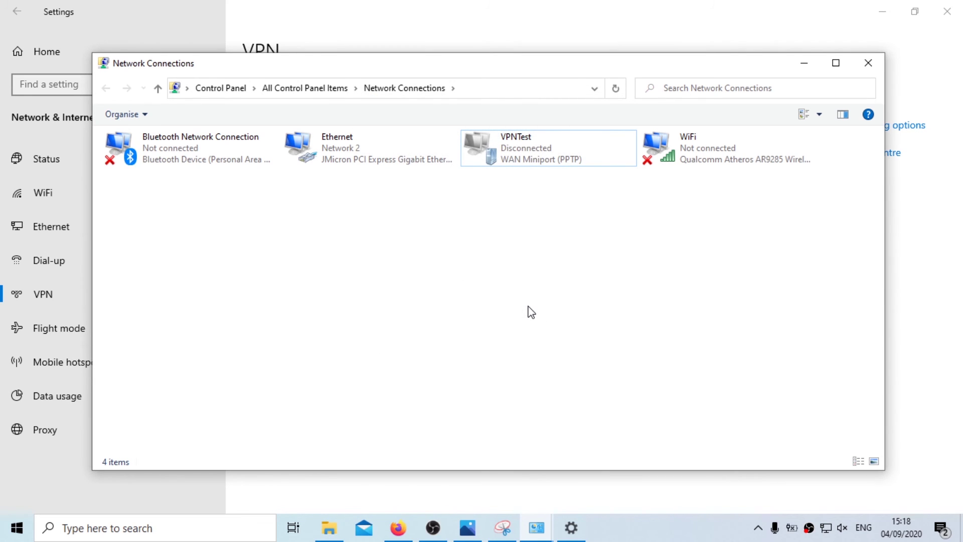
# Step: Close Network Connections and connect VPNTest from the taskbar network list
pyautogui.click(875, 67)
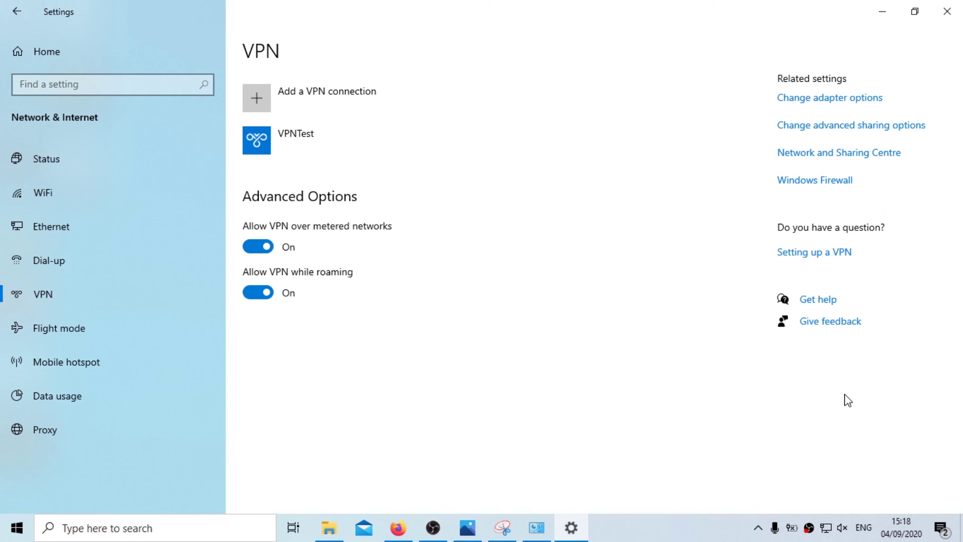
pyautogui.click(826, 527)
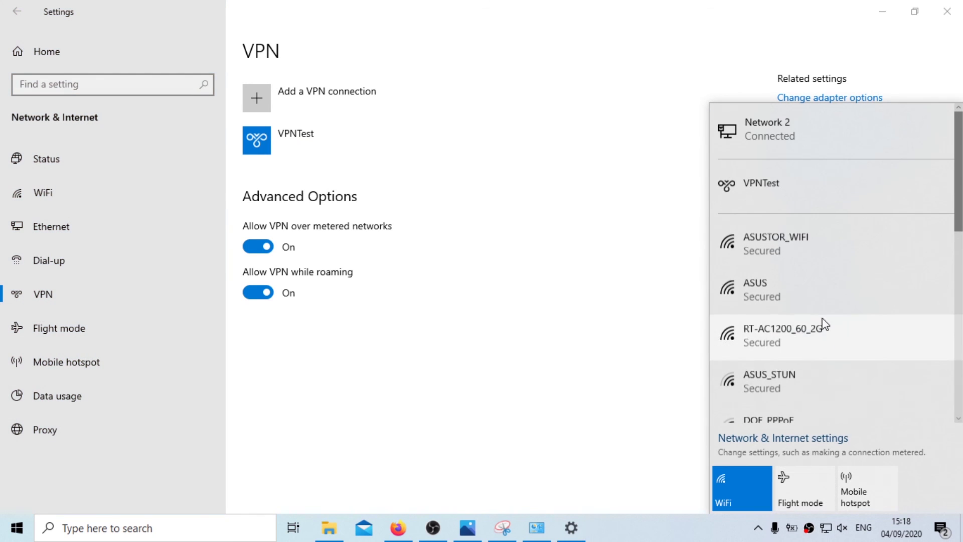
pyautogui.click(812, 195)
pyautogui.click(868, 218)
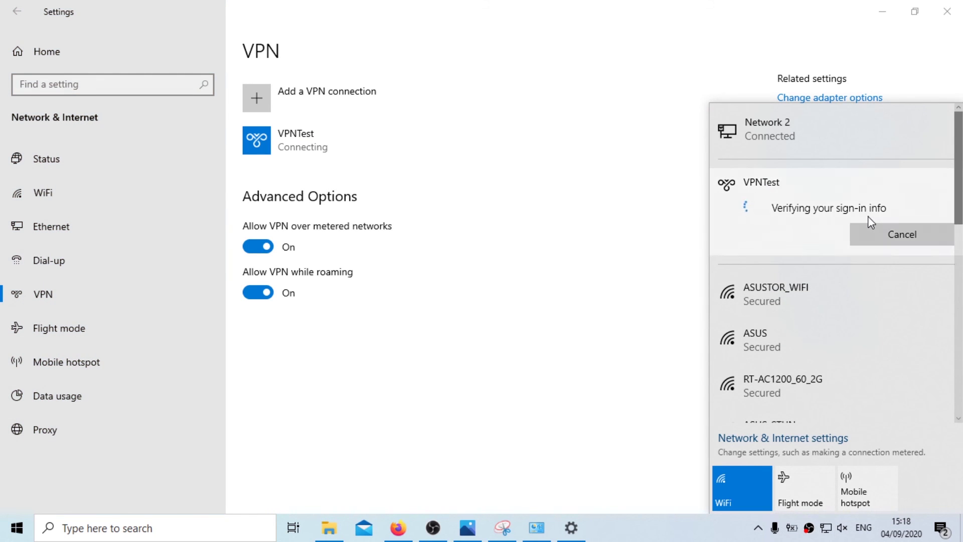